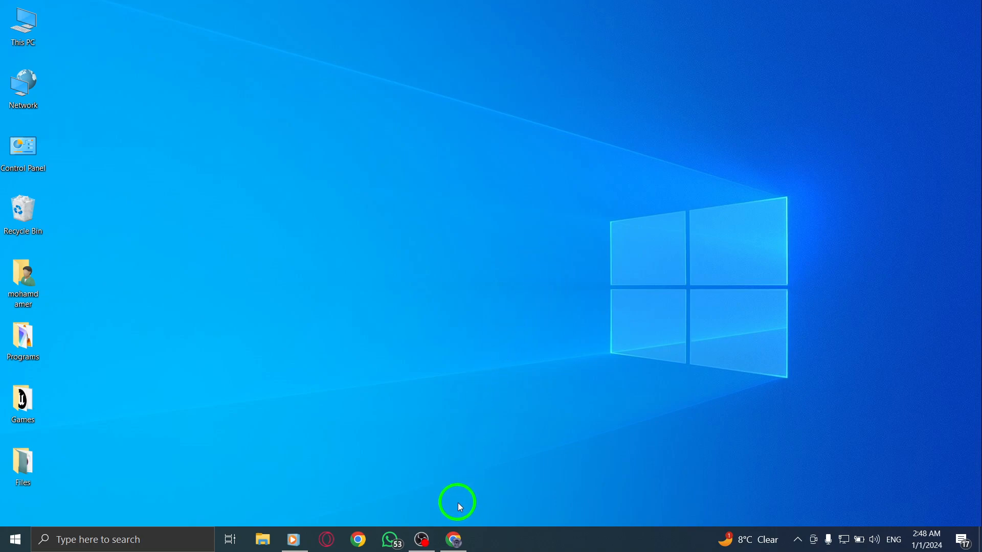
Switch to the browser and enter YouTube Studio from the account avatar menu.
left_click(452, 539)
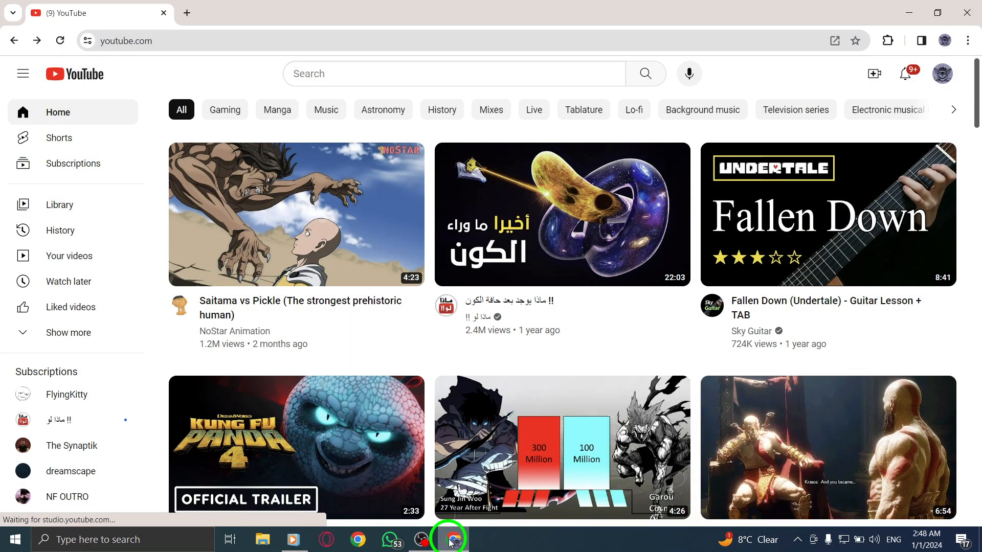
left_click(942, 74)
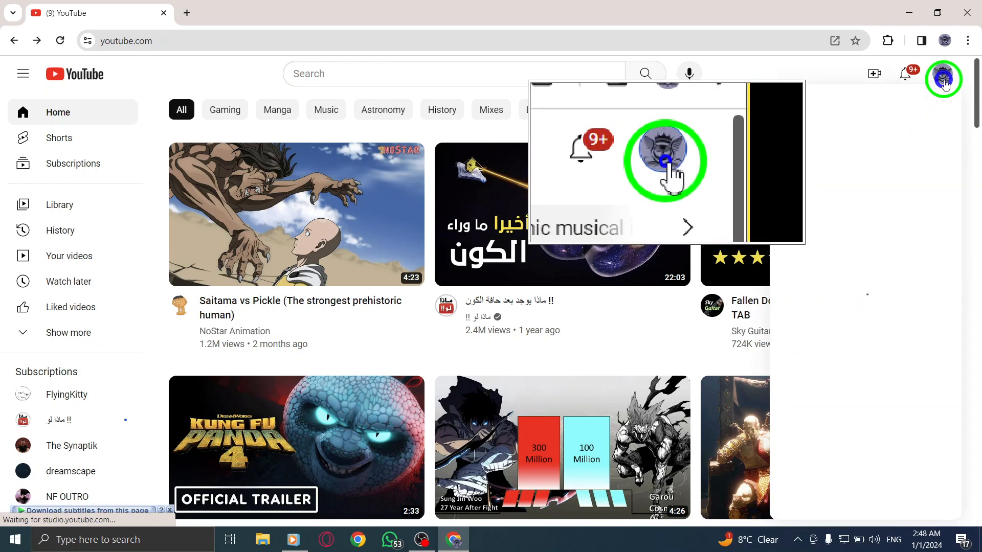
left_click(788, 173)
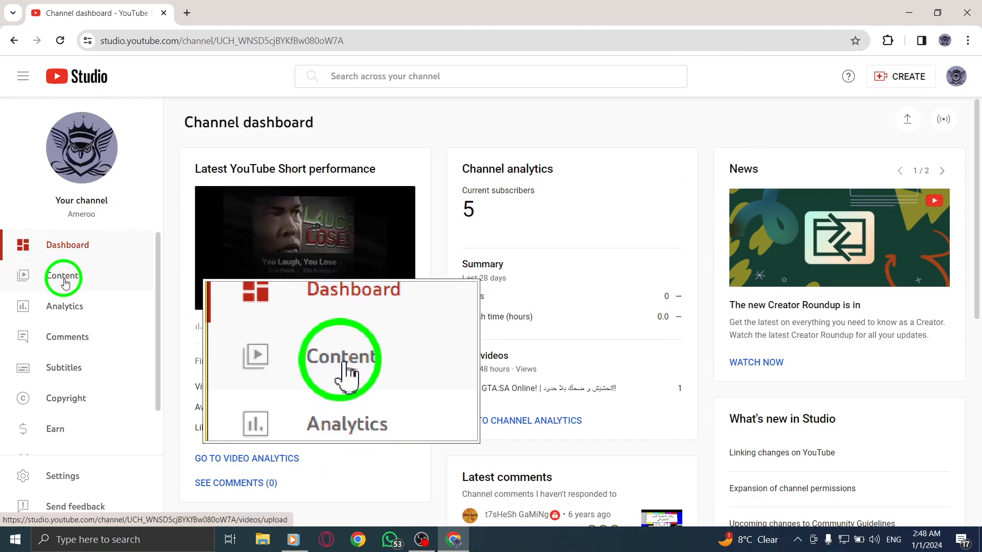
From Content, reach the details editor of the GTA:SA Online video.
left_click(62, 277)
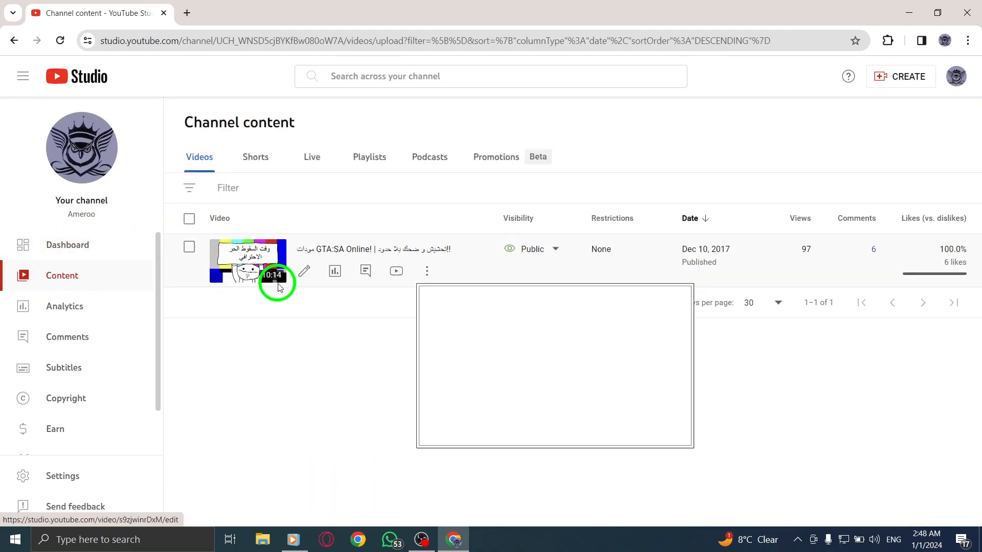
left_click(253, 261)
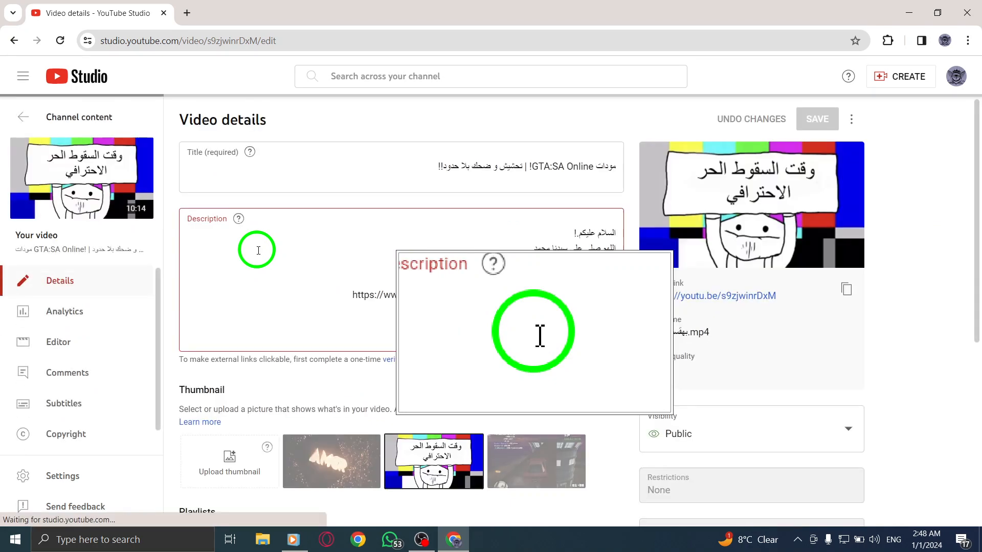
left_click(45, 284)
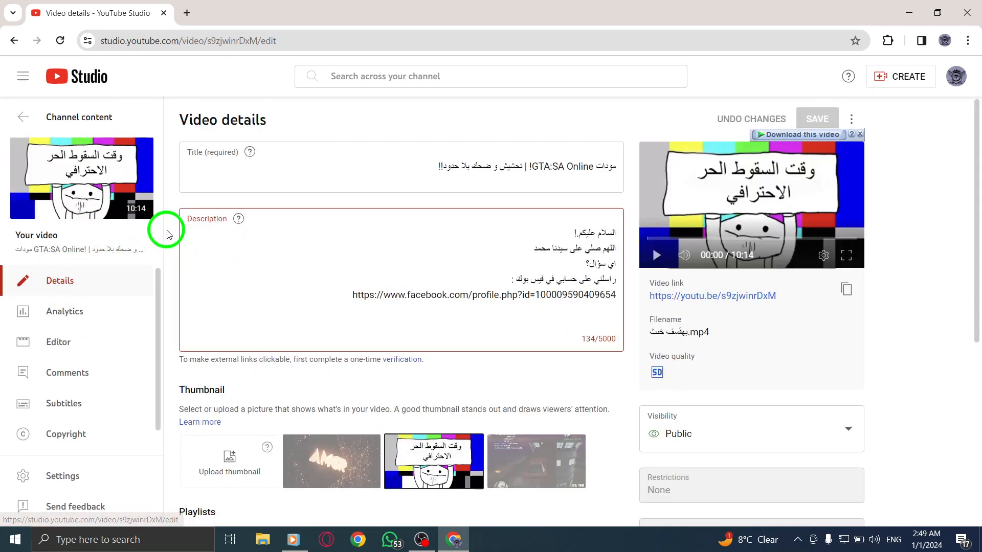
scroll(167, 233, "down", 3)
scroll(173, 229, "down", 2)
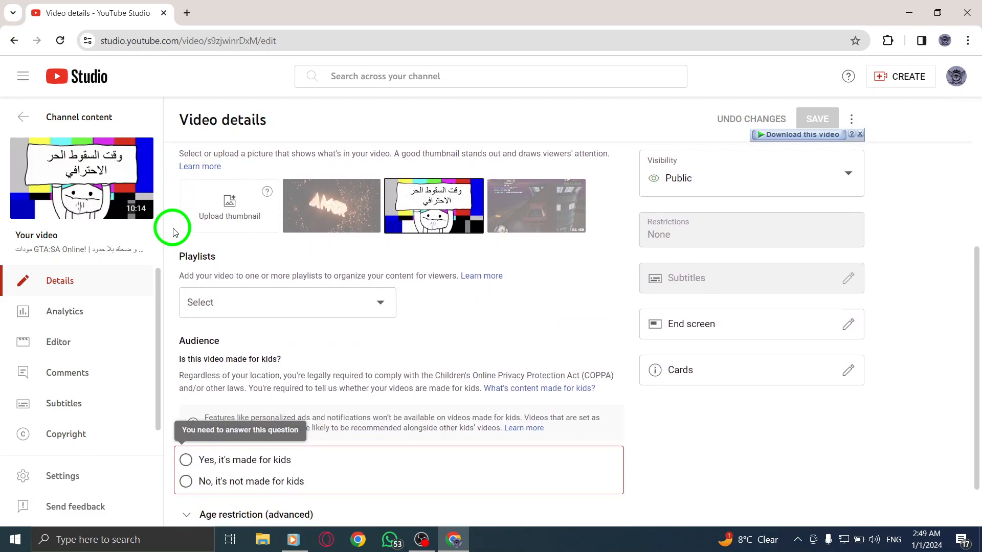
scroll(174, 228, "down", 1)
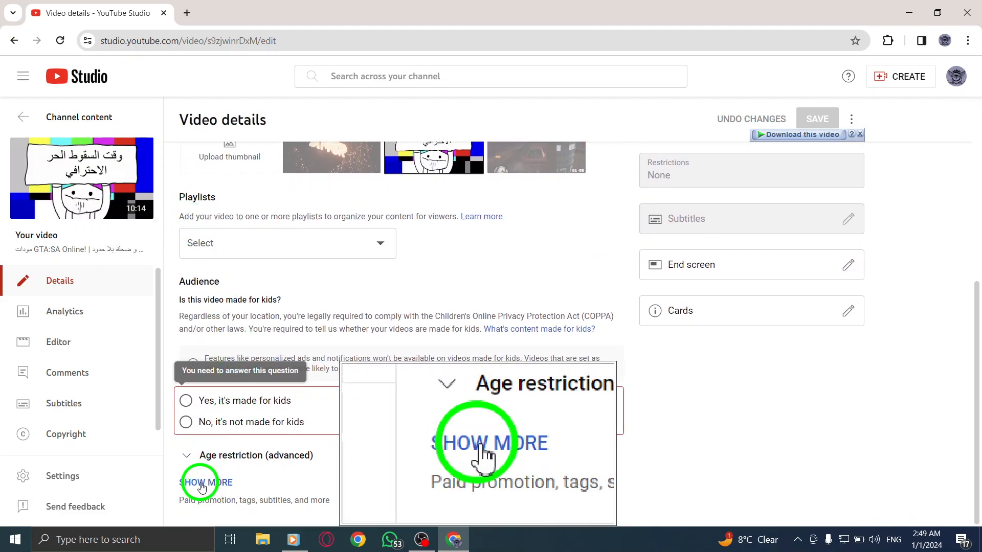
Expand SHOW MORE to reveal the Automatic concepts section.
left_click(204, 482)
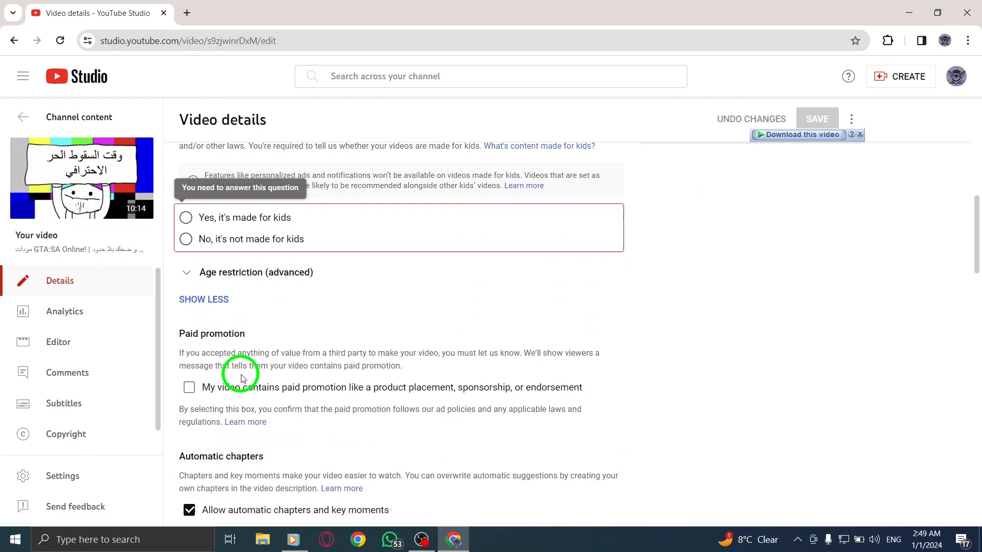
scroll(241, 376, "down", 3)
scroll(241, 376, "down", 2)
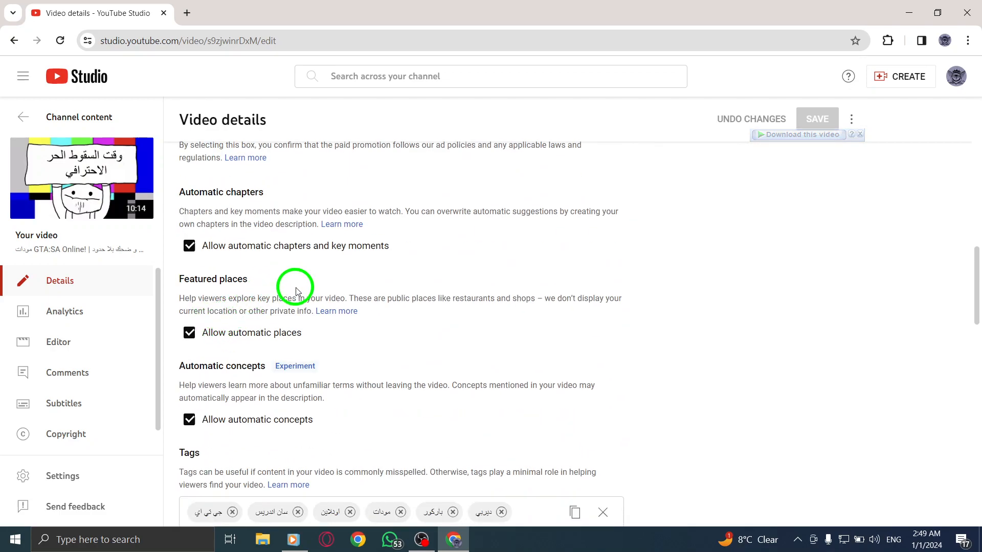
scroll(315, 288, "down", 1)
scroll(314, 288, "up", 1)
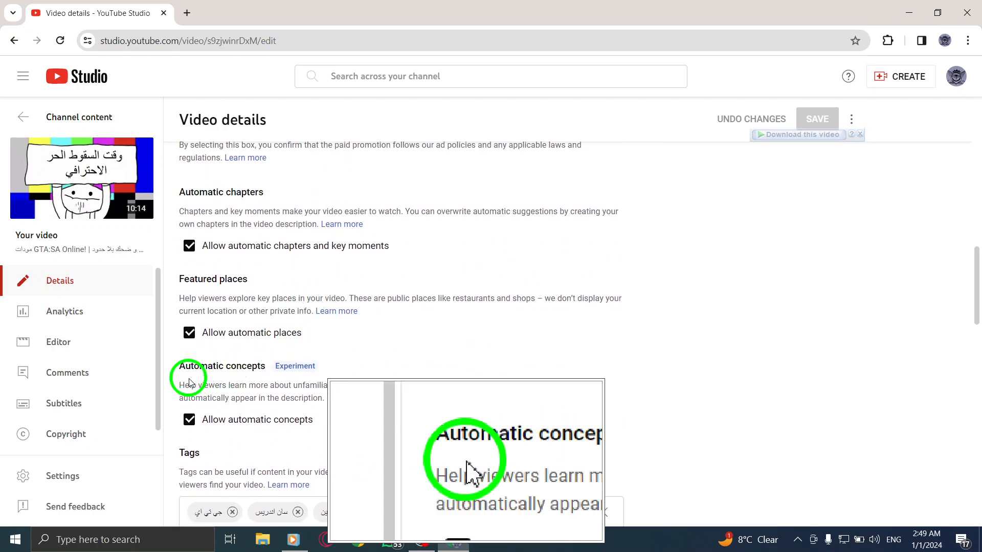
Uncheck 'Allow automatic concepts' and go back to the channel dashboard.
left_click(189, 420)
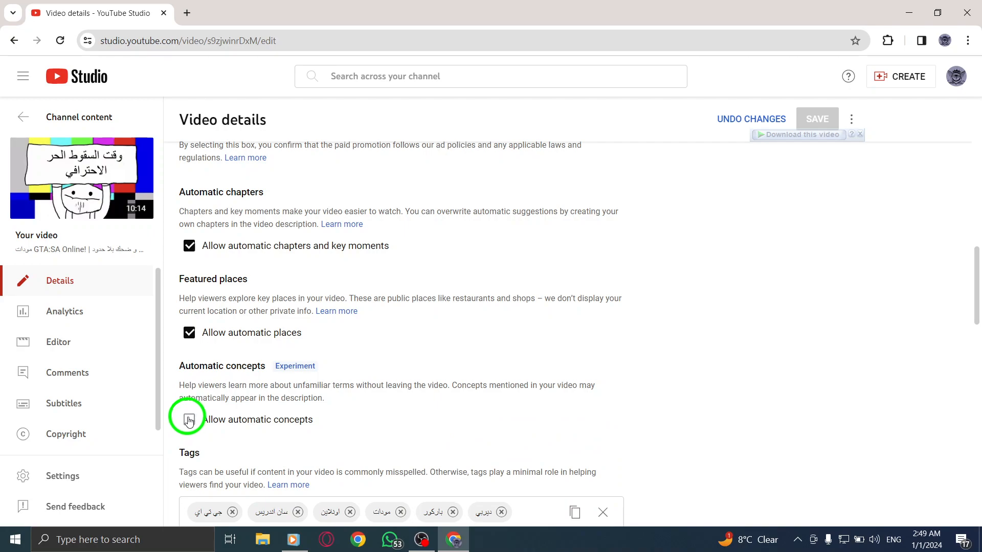
left_click(189, 420)
key("alt+Left")
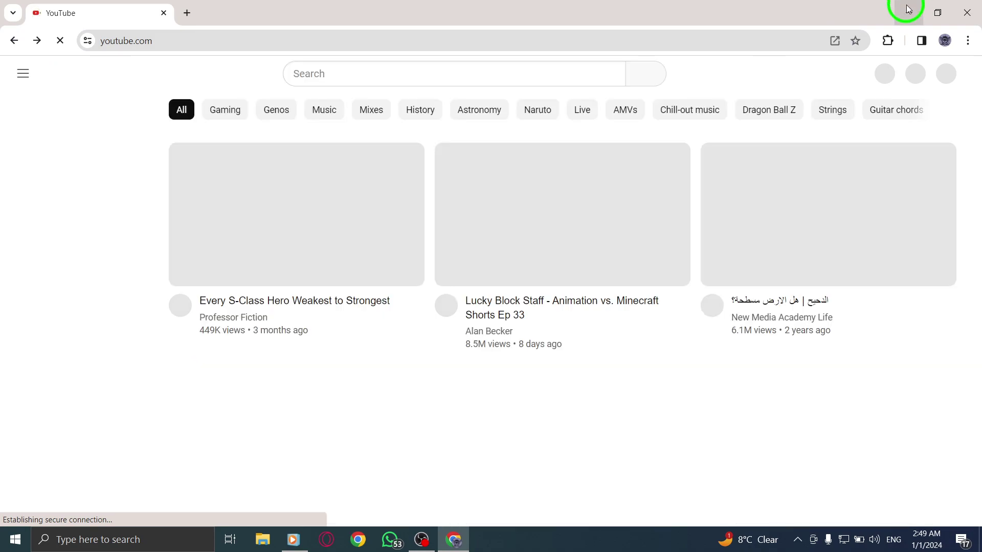
Minimize Chrome and refresh the Windows desktop from its context menu.
left_click(908, 12)
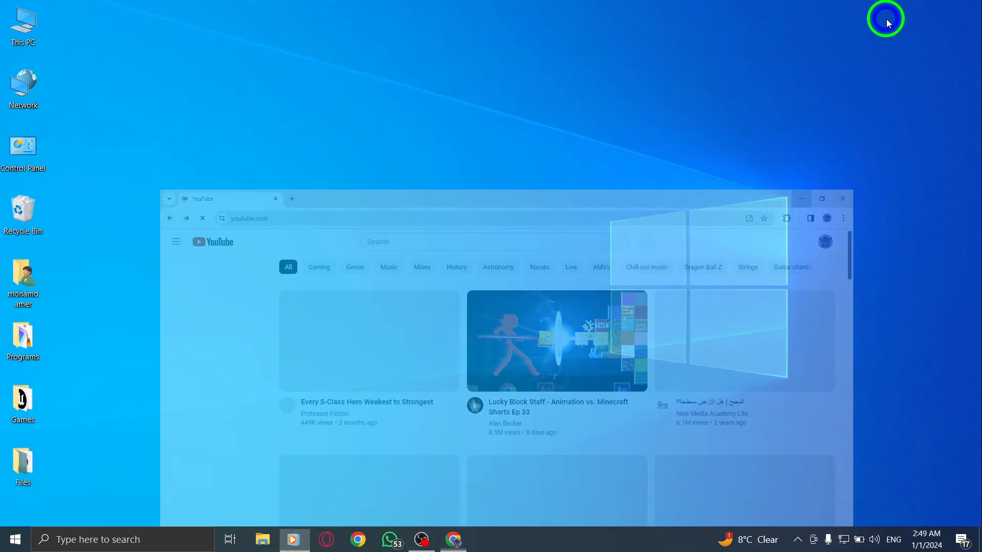
right_click(540, 129)
left_click(551, 167)
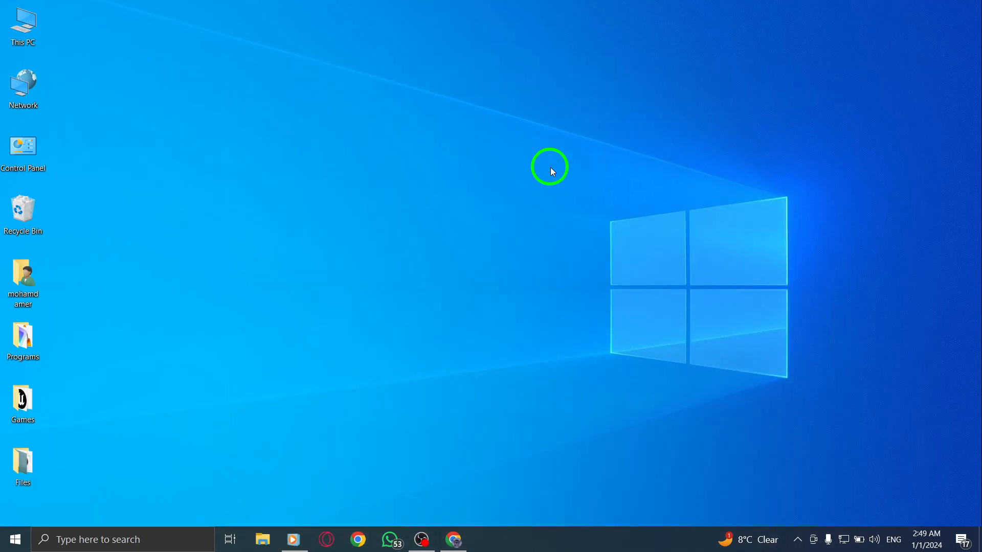